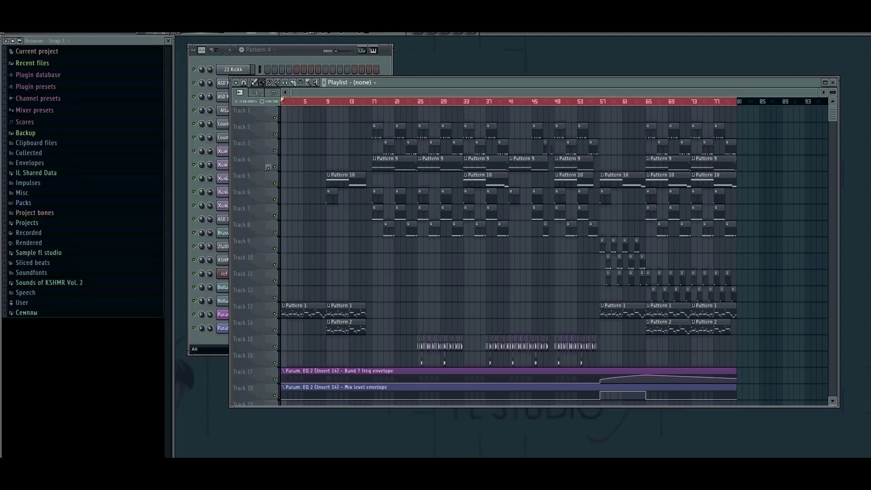
- Play the full arrangement, and audition Pattern 1's Bolland Brass Section notes in the piano roll
key("space")
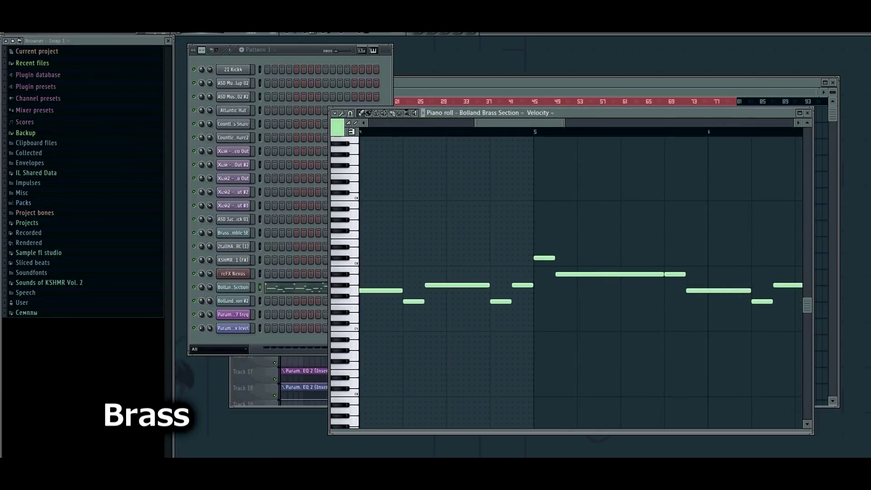
key("space")
scroll(454, 281, "down", 5)
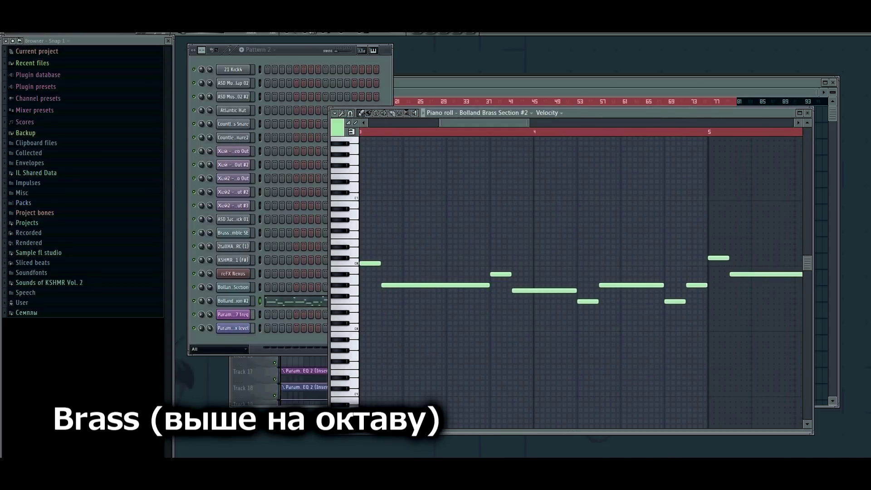
- Audition the whole Bolland Brass Section #2 part of Pattern 2 in the piano roll and return to the playlist
scroll(425, 285, "down", 5)
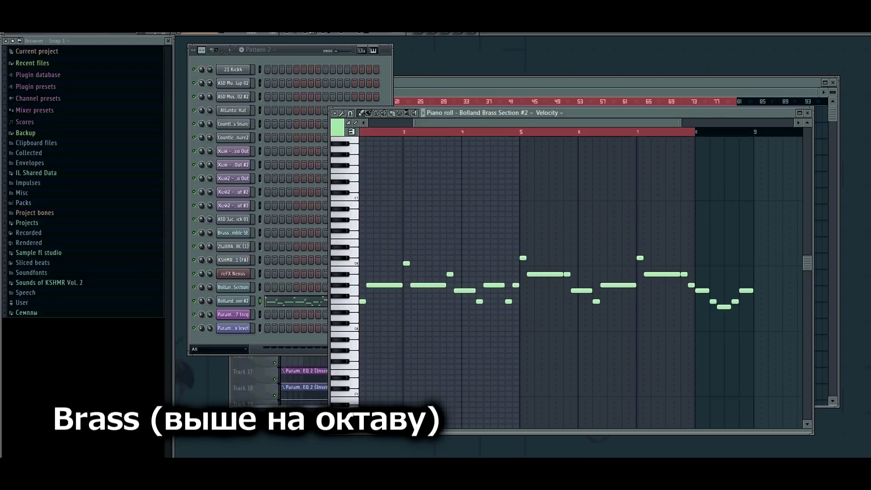
scroll(580, 282, "down", 2)
key("space")
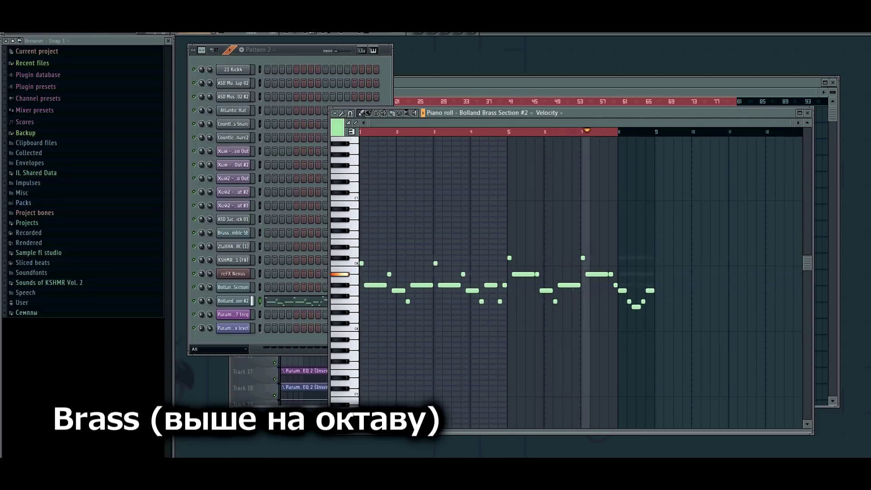
key("space")
key("Escape")
key("F5")
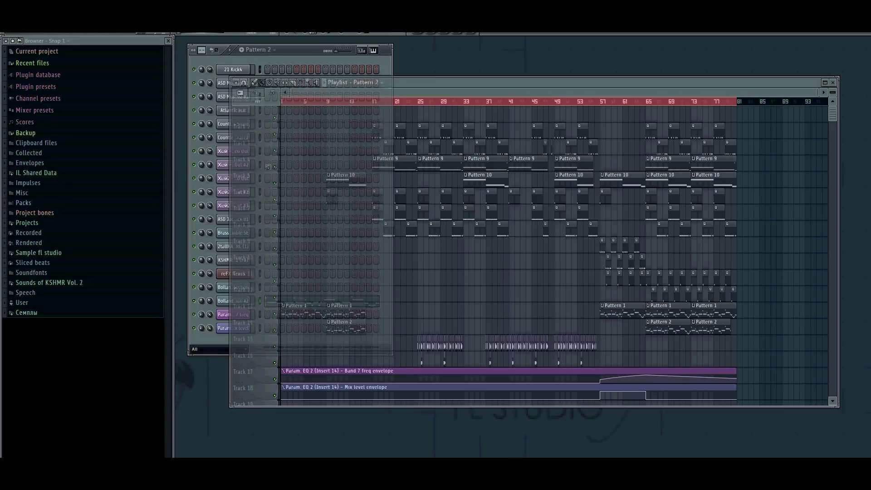
- Select Pattern 10 on Track 5 of the playlist and play the arrangement
key("F4")
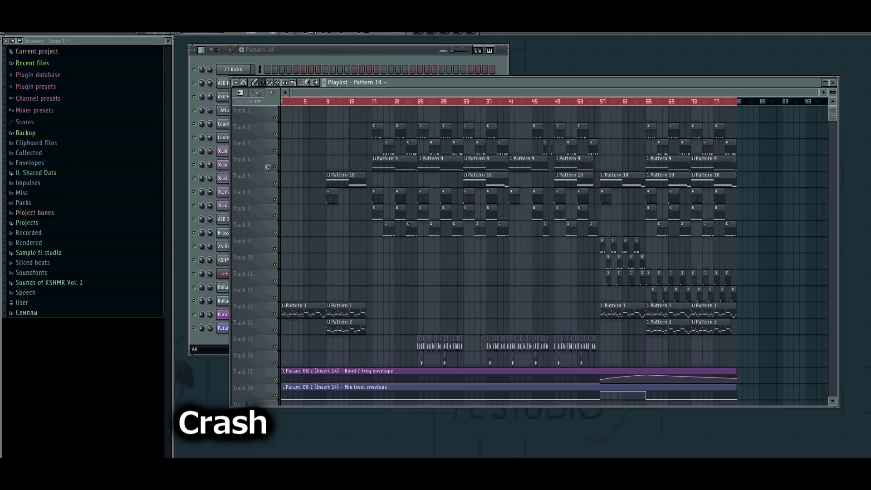
double_click(346, 179)
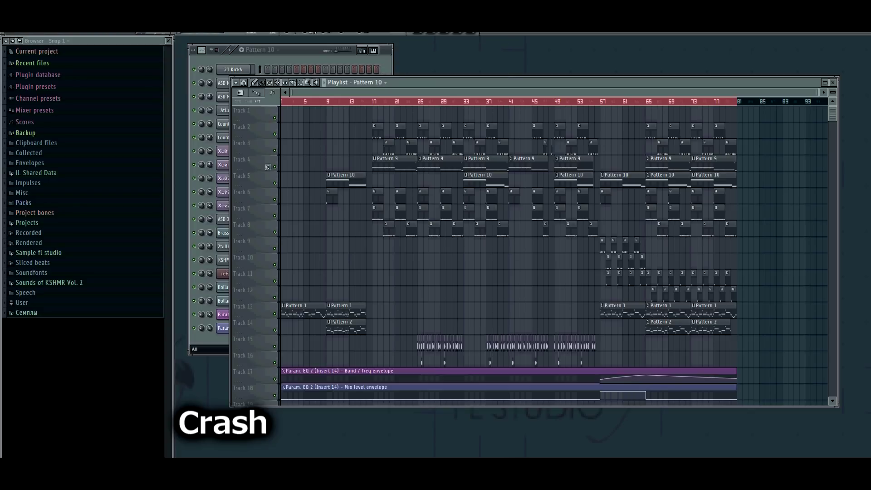
scroll(385, 190, "down", 1)
key("space")
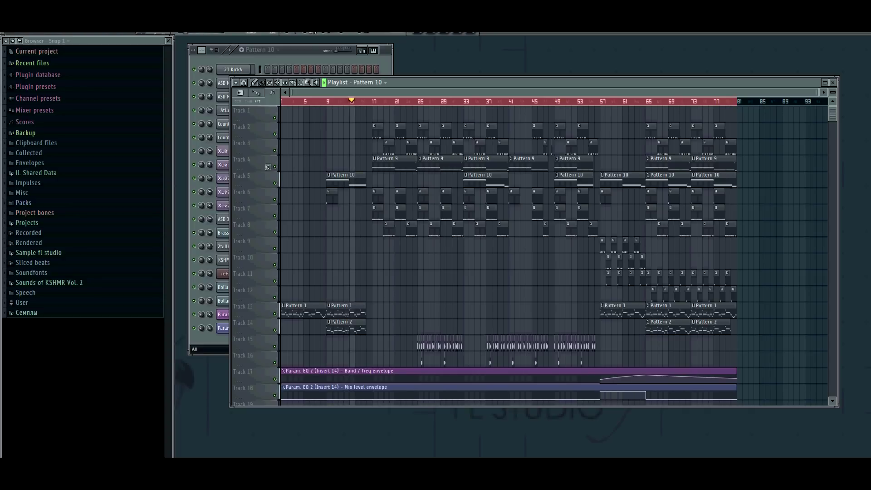
- Move the song position to bar 17 and examine Pattern 7's drum steps in the channel rack
scroll(366, 254, "up", 7)
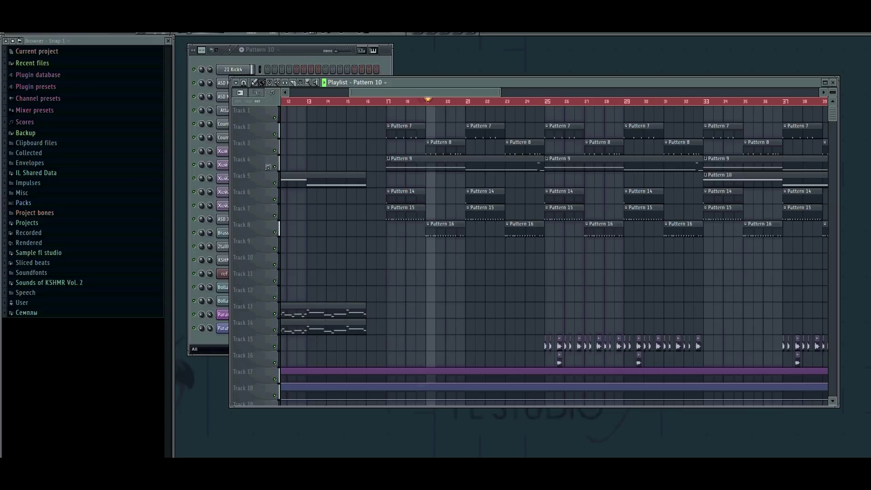
left_click(386, 102)
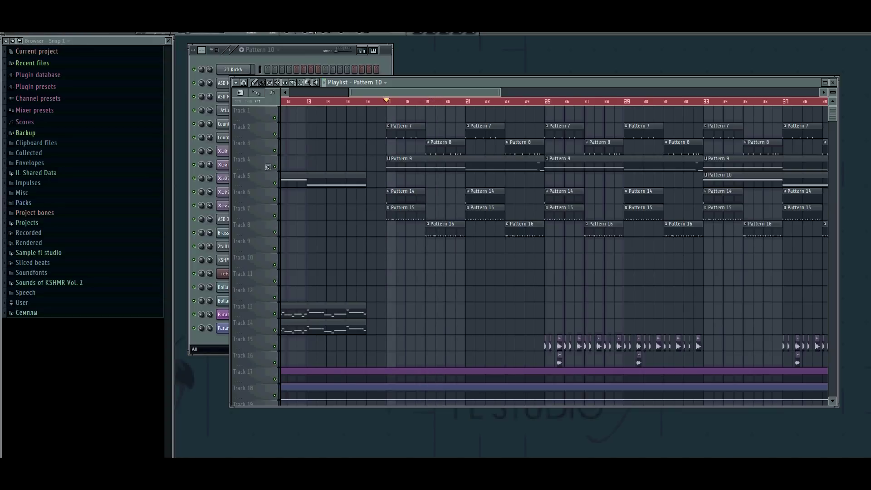
left_click(402, 126)
key("F6")
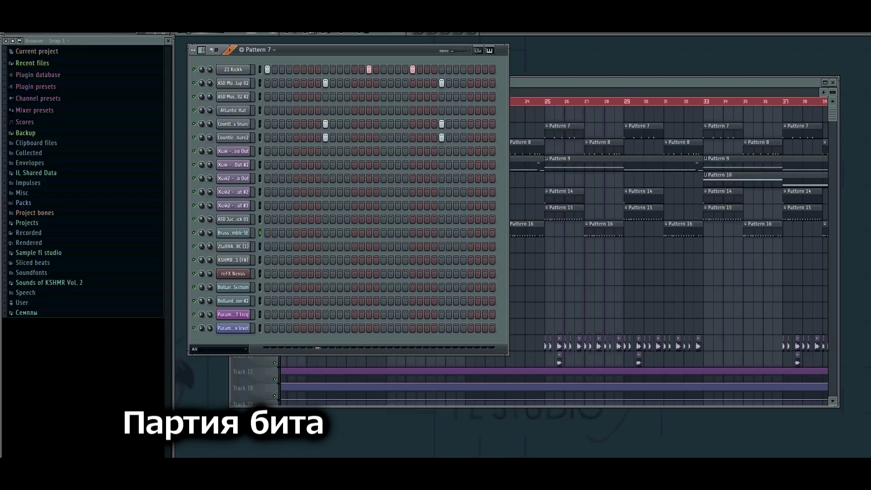
key("F5")
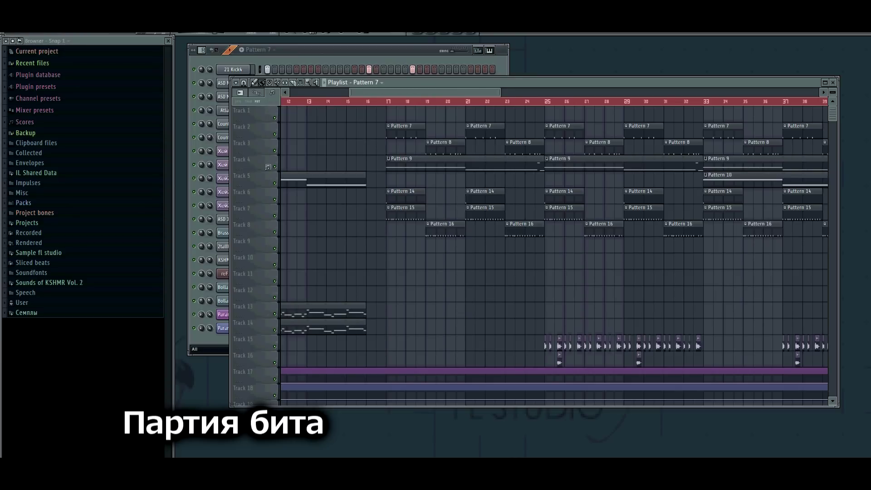
key("F6")
- Examine Pattern 8's kick, clap and snare steps in the channel rack and return to the playlist
key("F5")
key("F6")
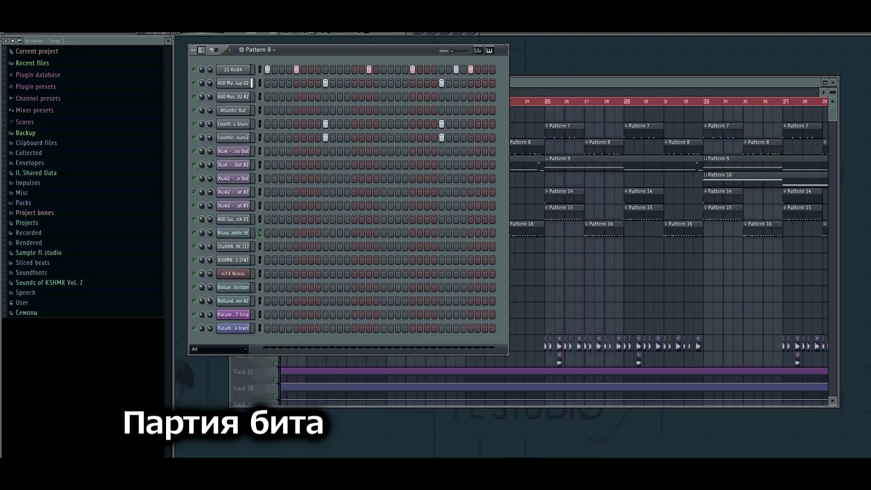
key("F5")
- Open Pattern 9's ASD JackU 808 Kick 01 notes in the piano roll and play the bass line
left_click(445, 163)
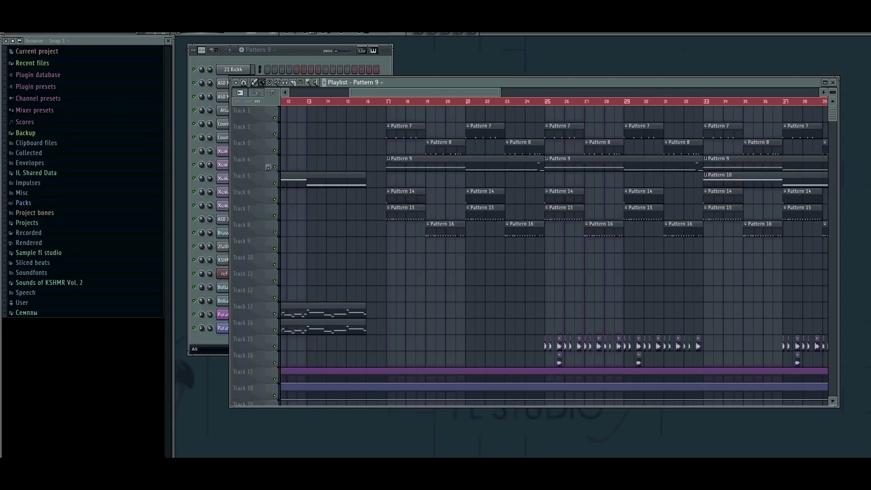
double_click(467, 163)
scroll(467, 162, "down", 4)
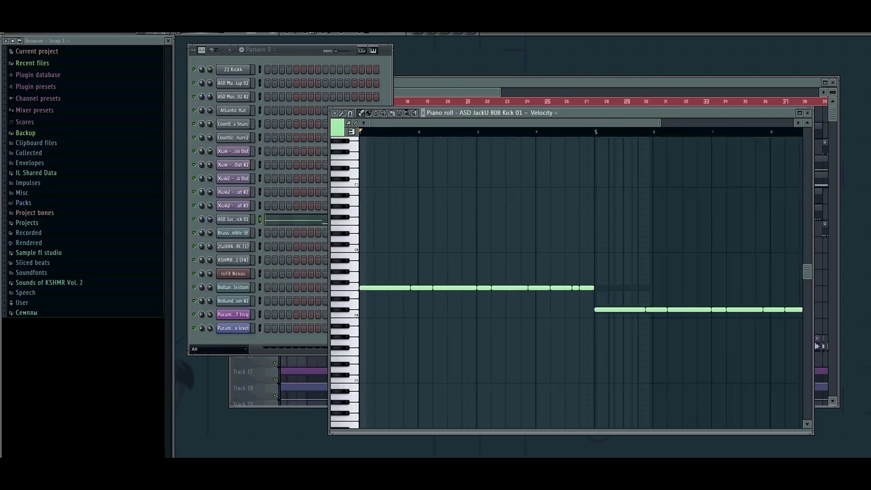
key("space")
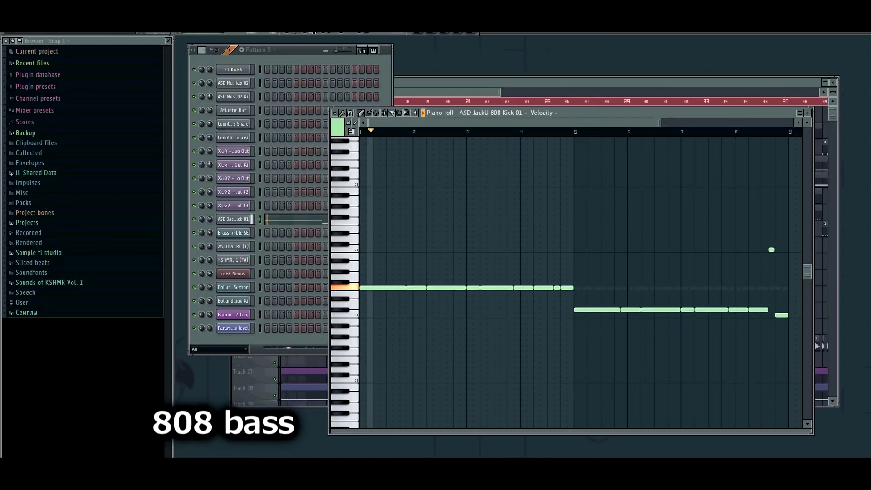
scroll(572, 281, "down", 2)
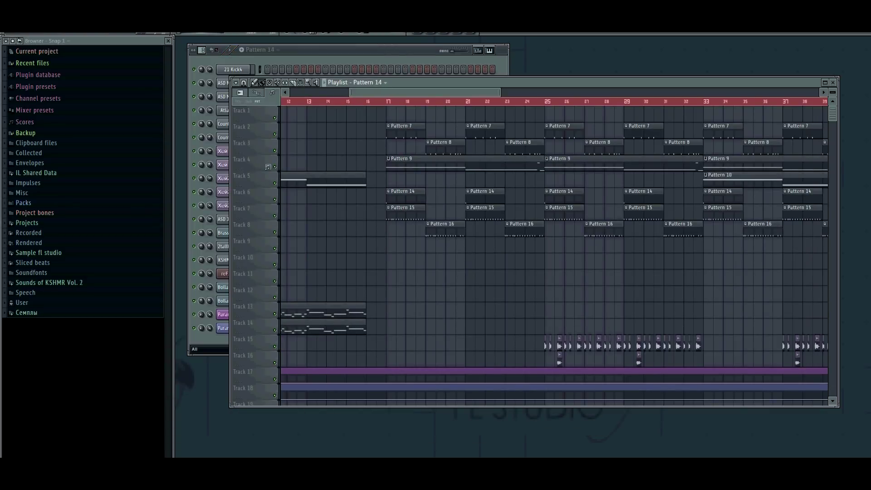
- Play the arrangement from bar 17 and examine the Atlantic Hat steps of Patterns 15 and 16
left_click(387, 101)
key("space")
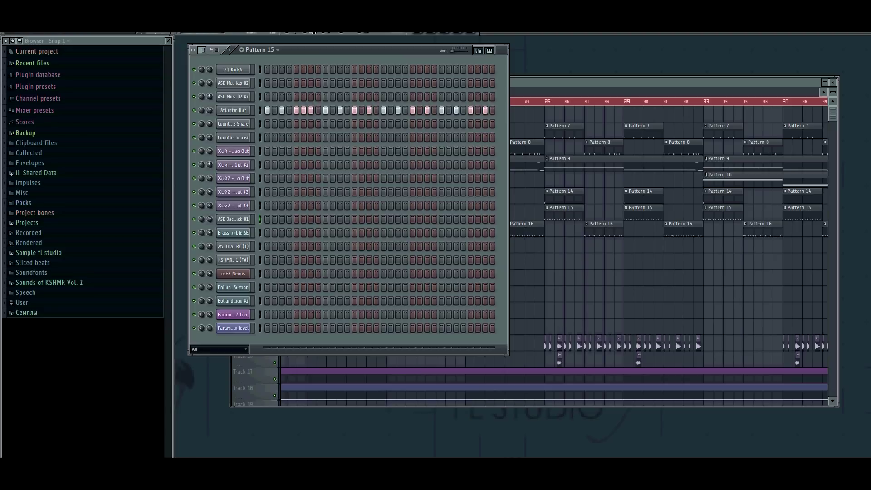
key("space")
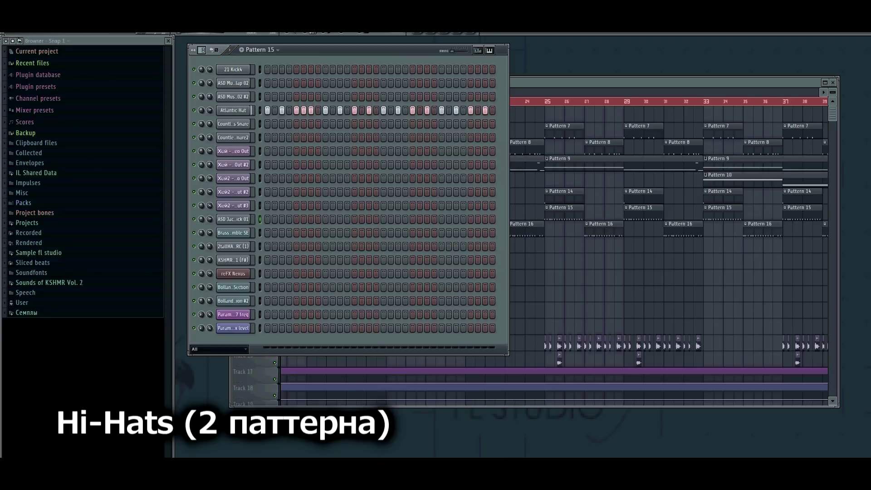
key("F5")
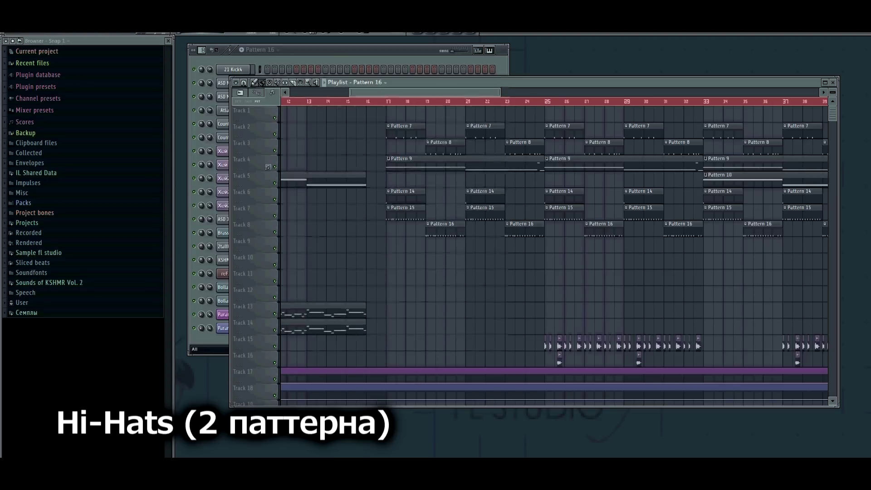
key("F6")
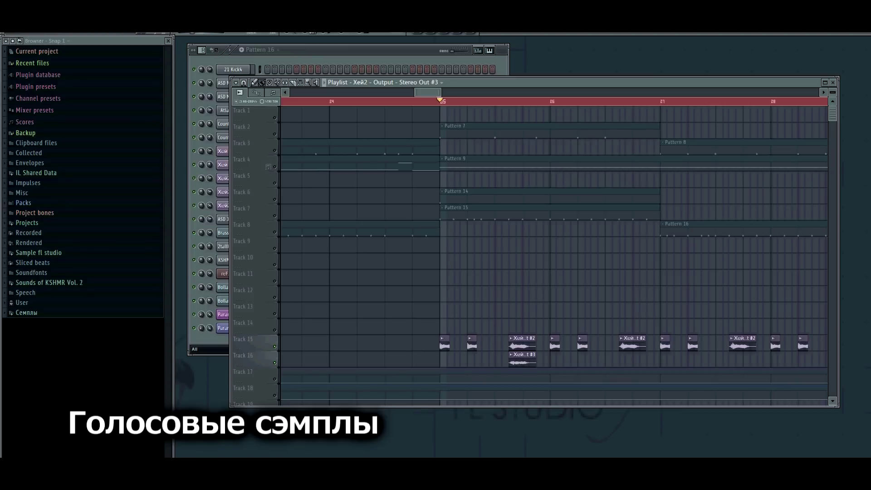
- Play the vocal samples from bar 25 and compare the channel settings of the Хей2 Stereo Out #2 and #3 clips
key("space")
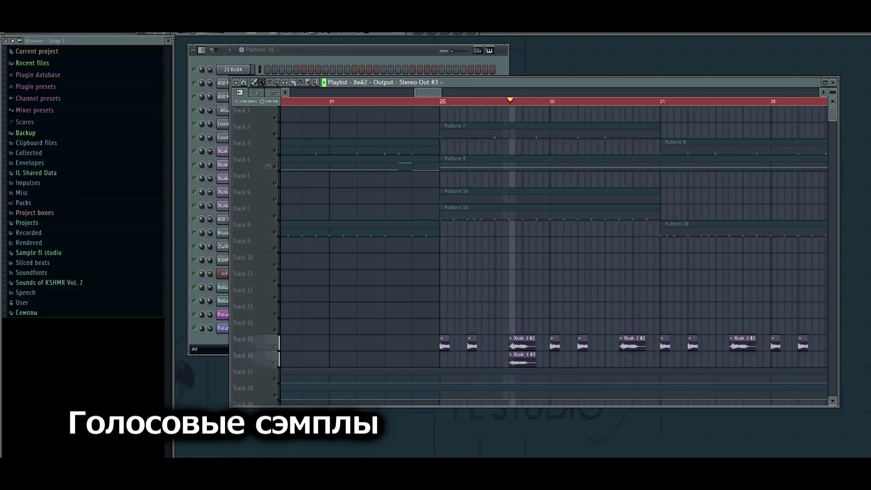
key("space")
double_click(522, 358)
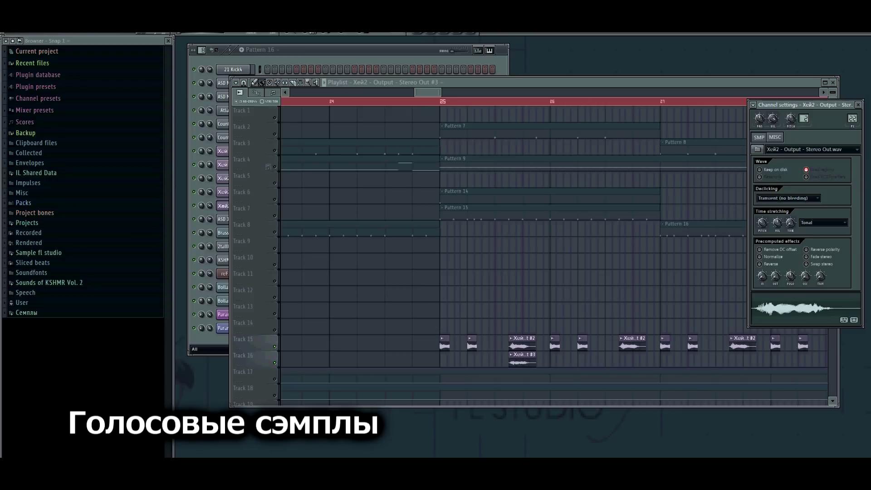
double_click(522, 343)
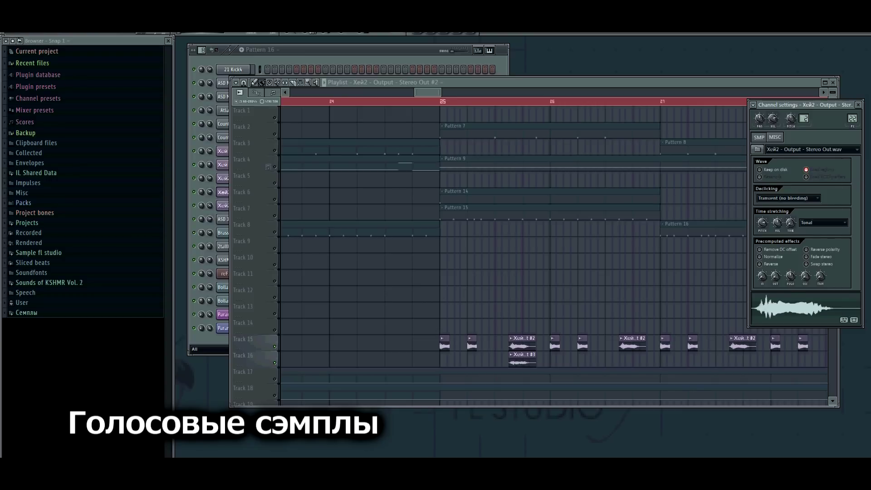
double_click(522, 355)
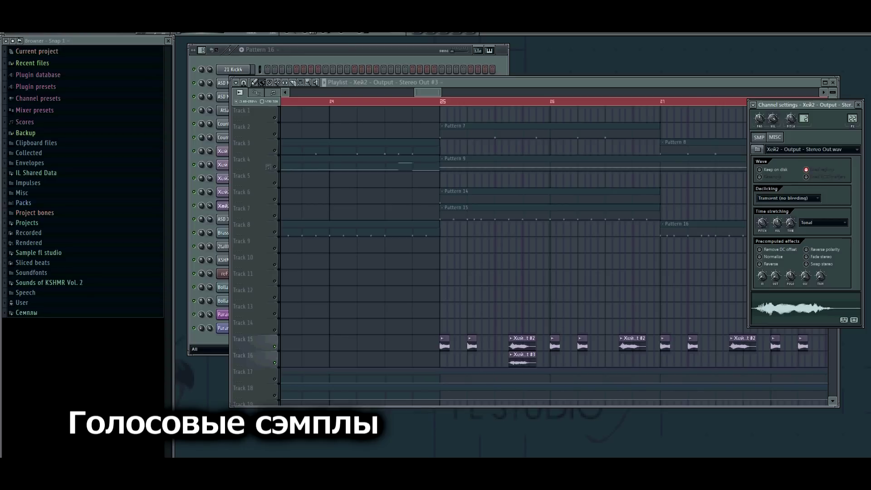
- Play the vocal samples on Tracks 15 and 16 from bar 25, first soloed and then with the full arrangement
left_click(440, 101)
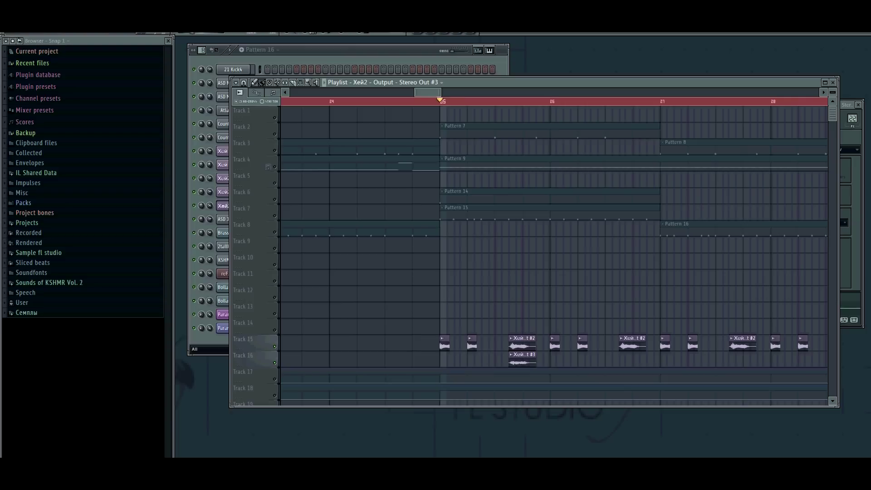
key("space")
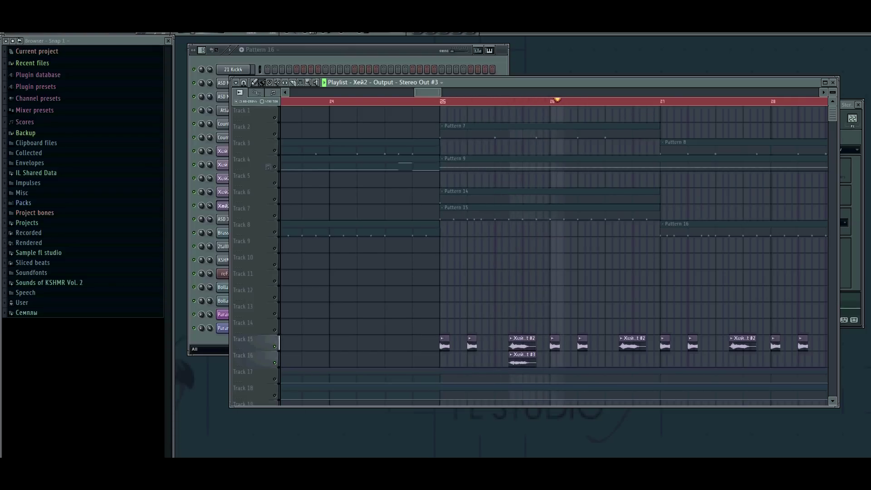
scroll(475, 254, "down", 4)
scroll(480, 254, "down", 1)
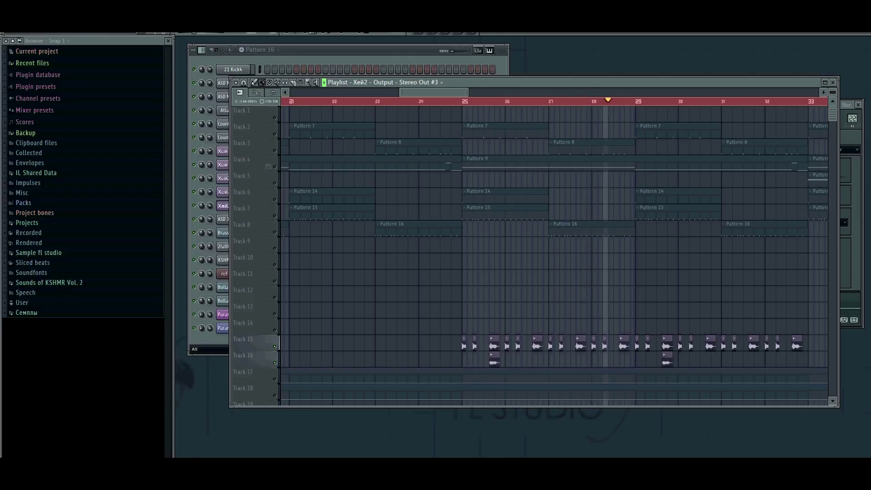
key("space")
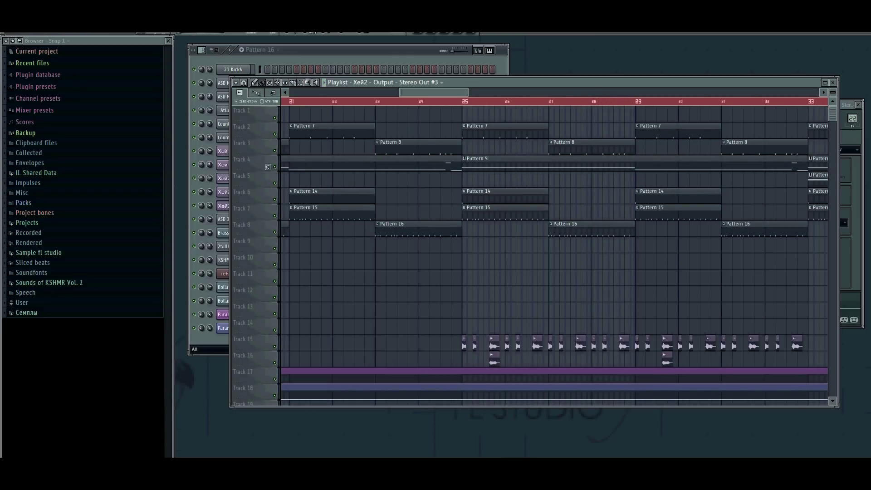
key("space")
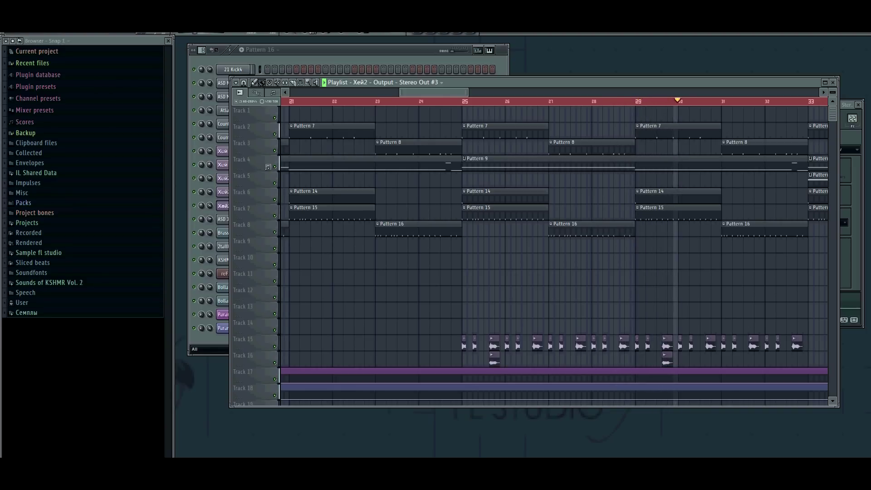
scroll(462, 254, "down", 4)
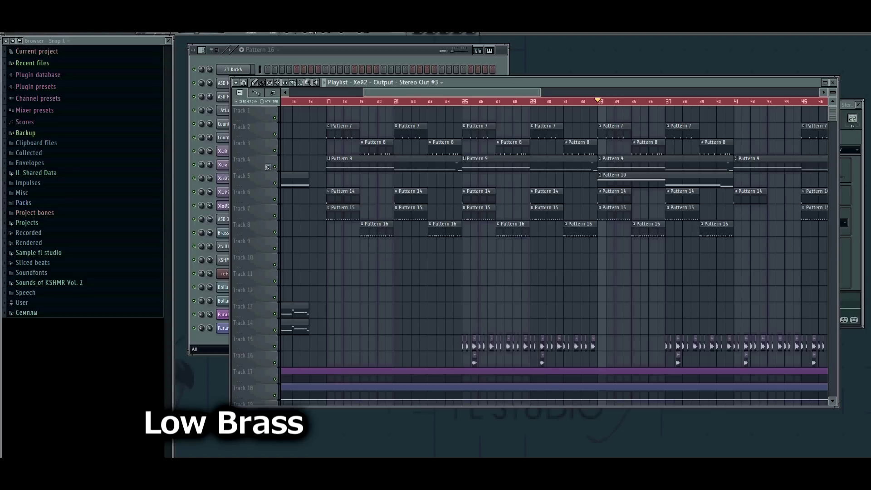
- Audition Pattern 10's Brass Ensemble SE notes in the piano roll, and play the arrangement from bar 33
double_click(666, 179)
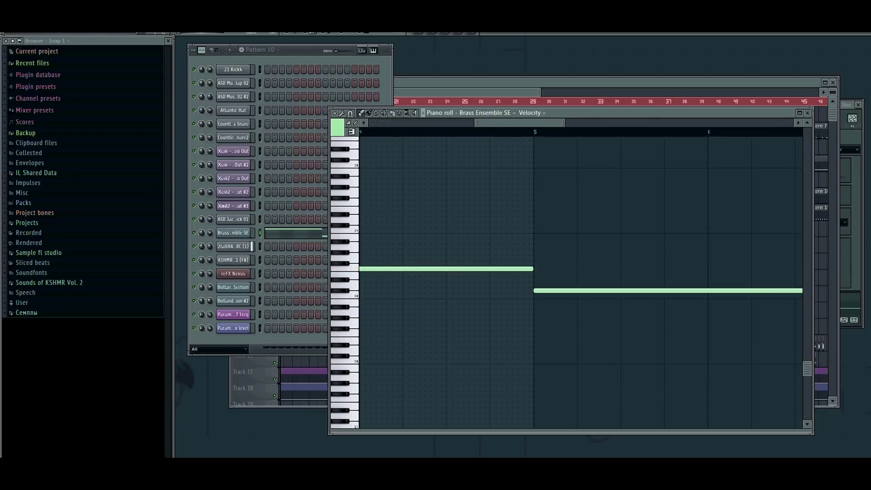
key("space")
left_click_drag(564, 123, 793, 123)
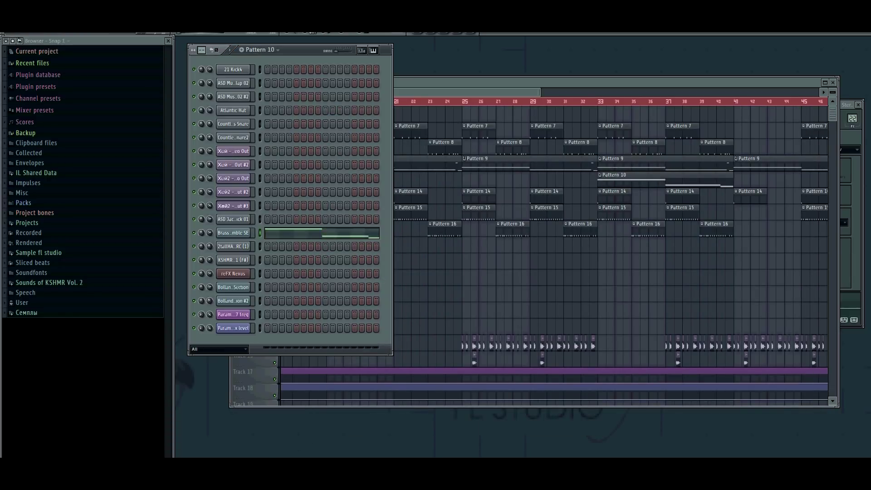
left_click(598, 101)
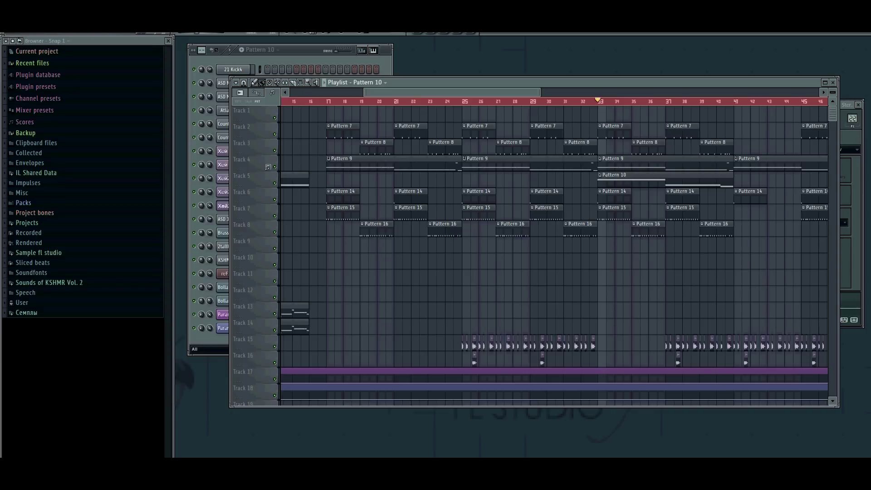
key("space")
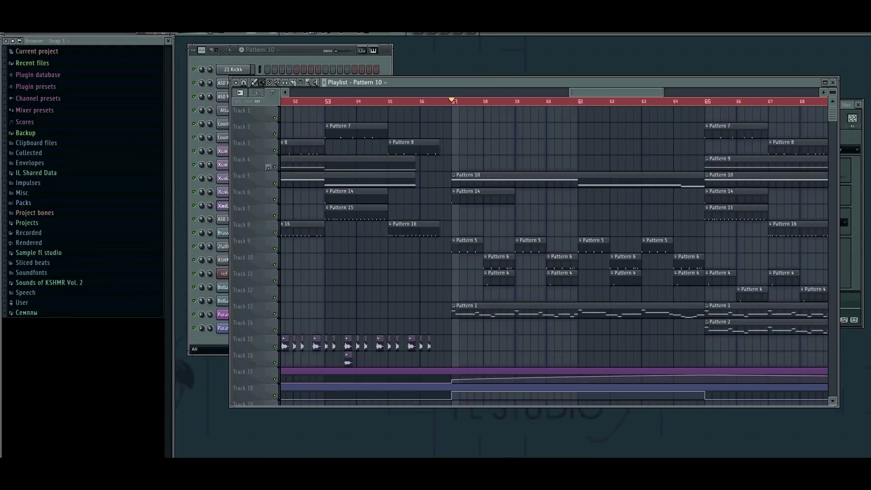
- Play the soloed claps and snare on Tracks 9 to 11 from bar 57 and examine the steps of Patterns 5 and 6
left_click(498, 258)
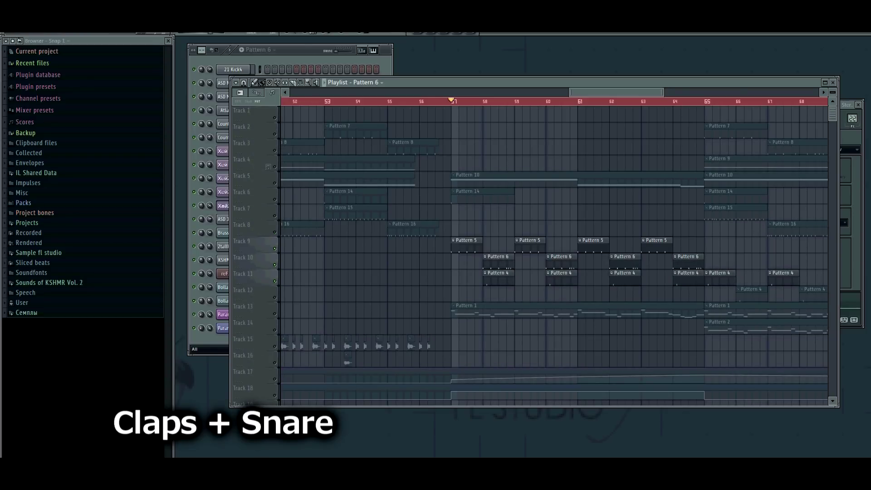
key("space")
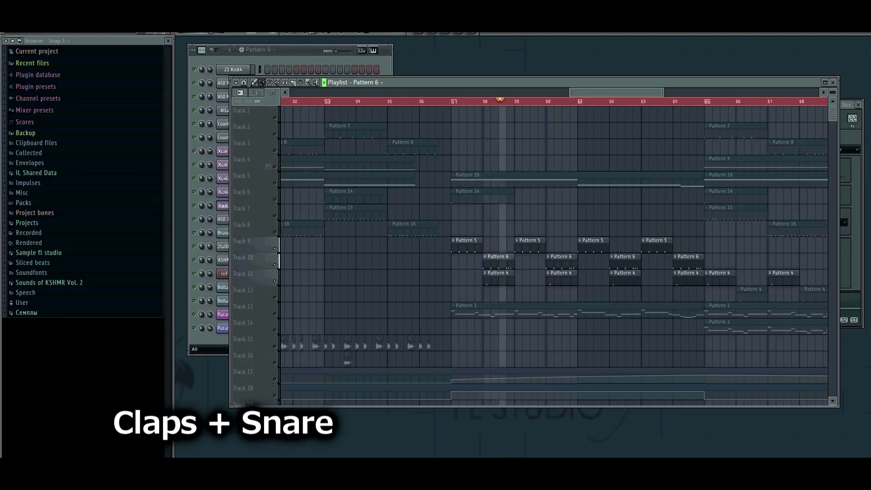
key("F6")
double_click(530, 248)
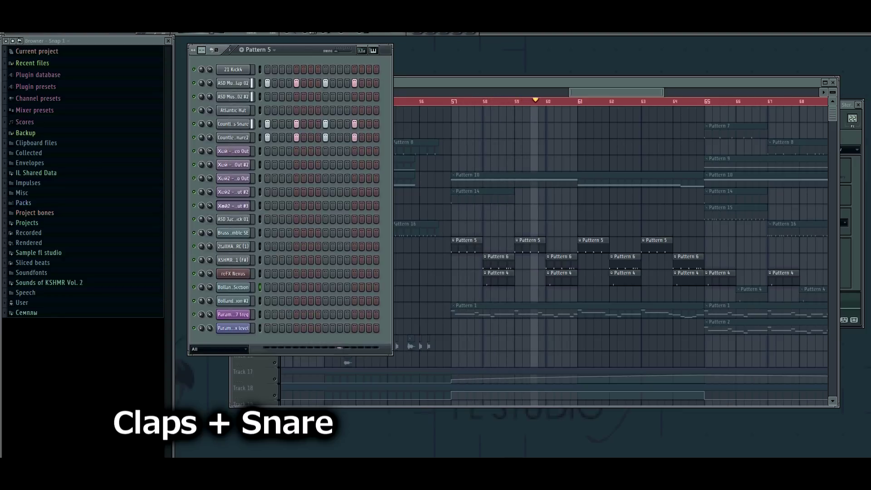
double_click(561, 264)
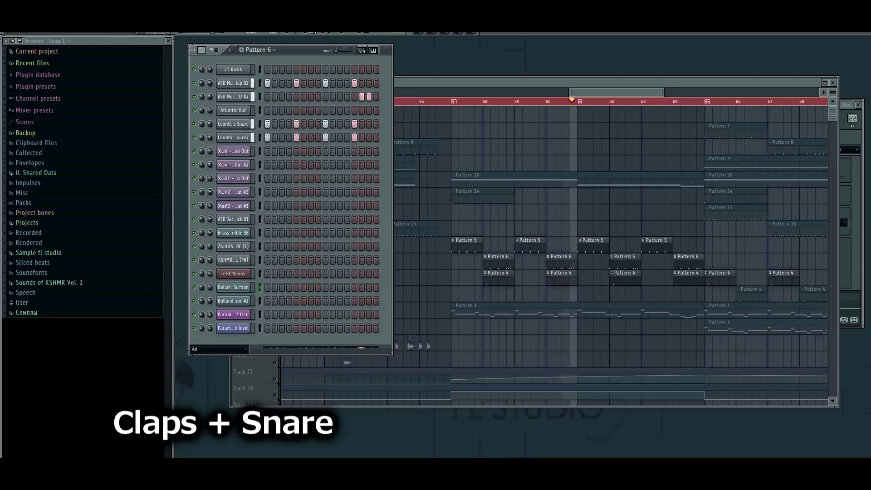
key("F5")
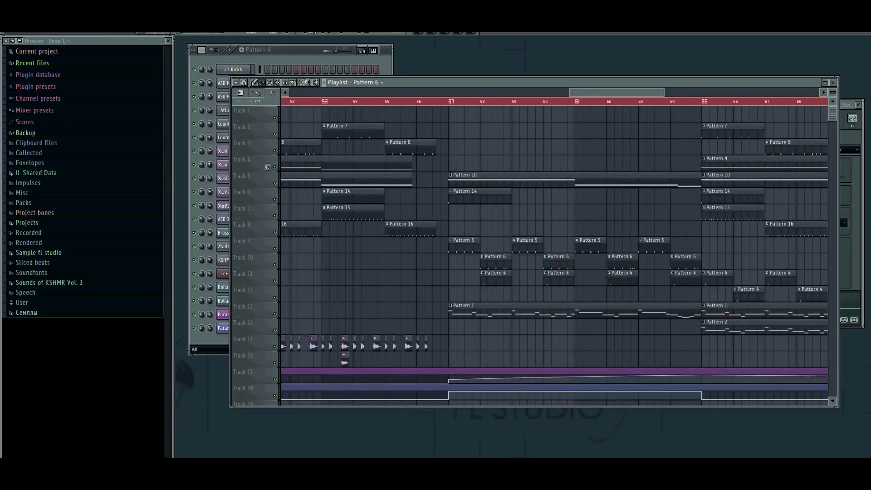
- Audition the crash on Track 6 and the low brass on Track 5 from bar 57, each soloed
left_click(449, 102)
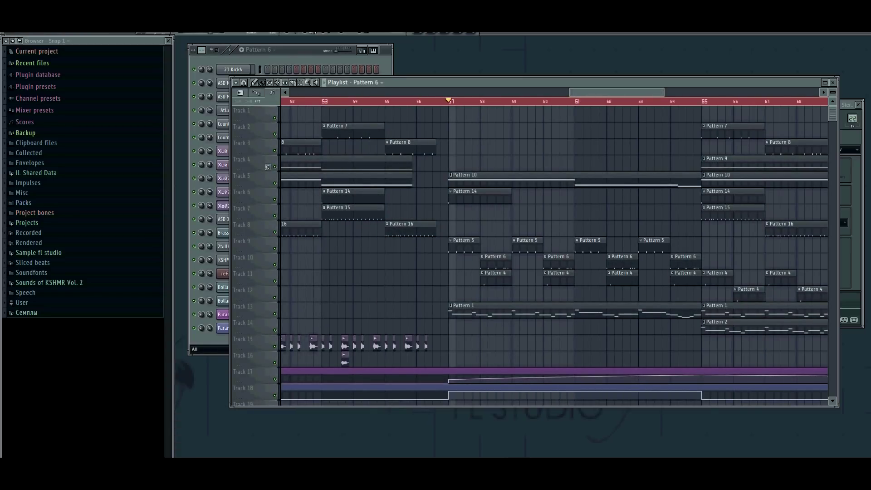
right_click(274, 200)
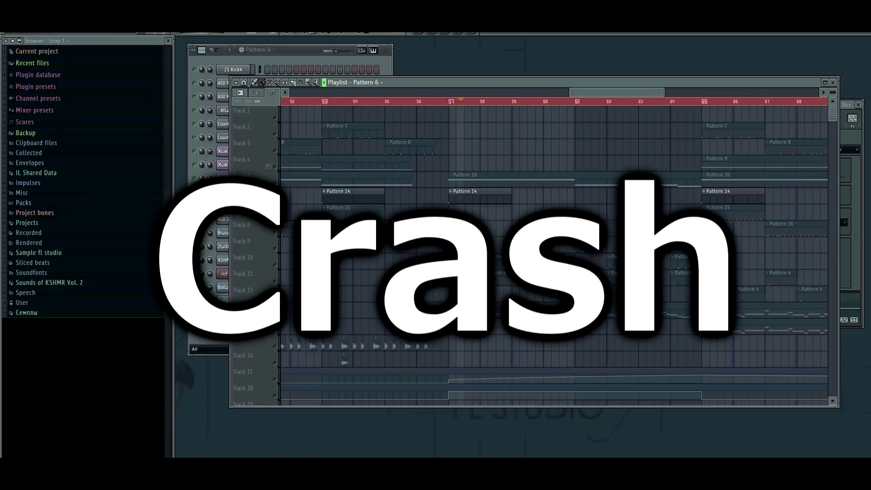
right_click(274, 183)
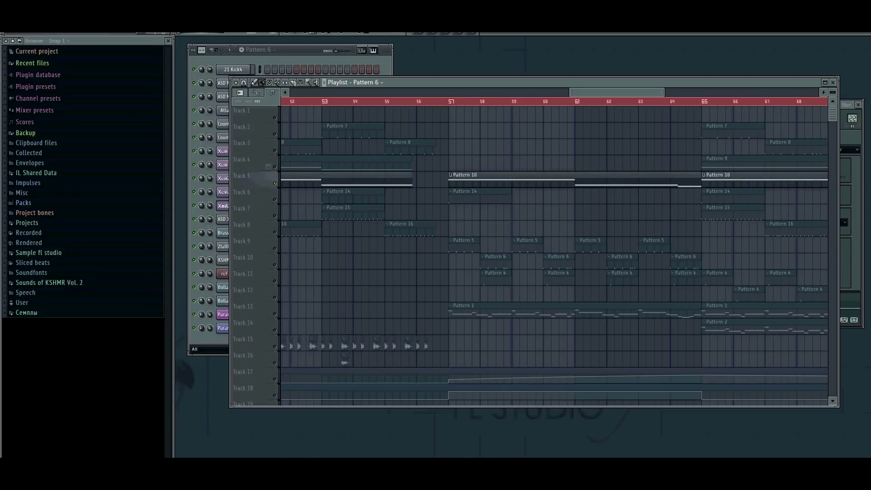
key("space")
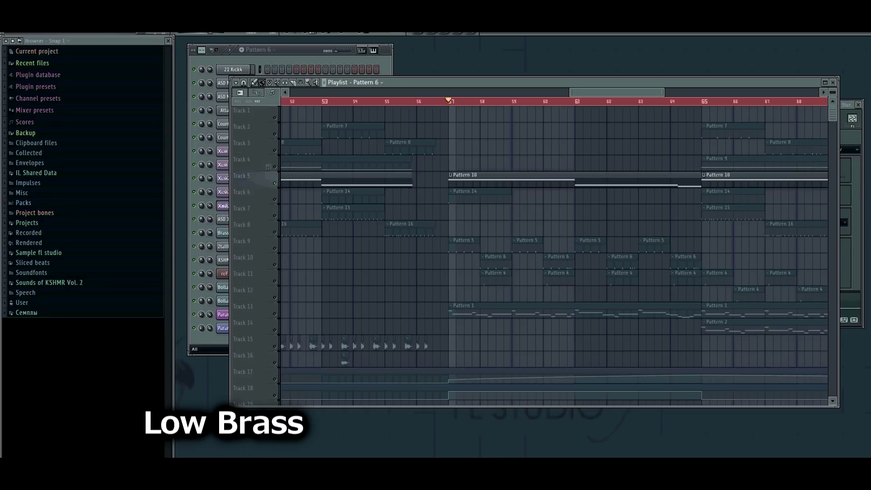
key("space")
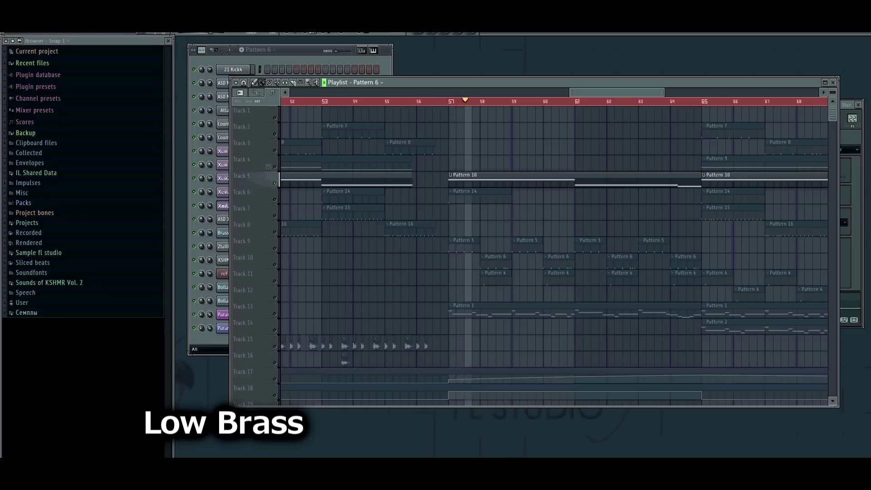
key("space")
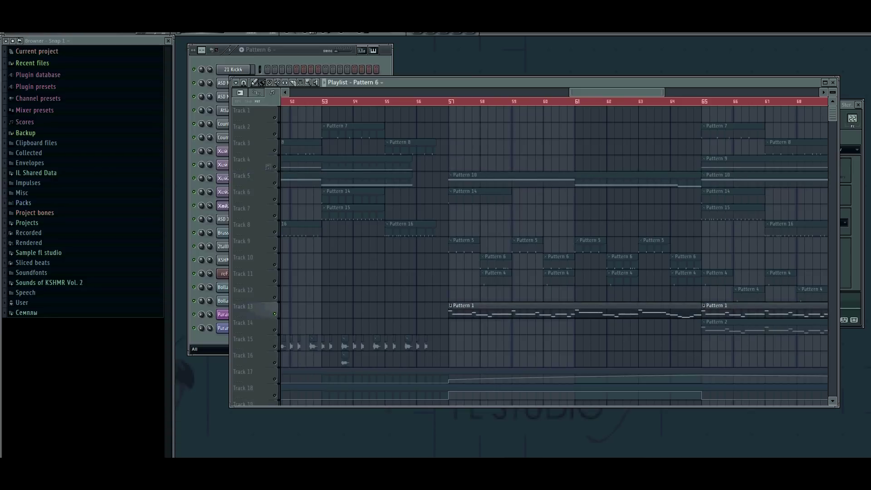
- Play Track 13's brass from bar 57, first alone, then in the full arrangement and with the automation on Tracks 17 and 18
key("space")
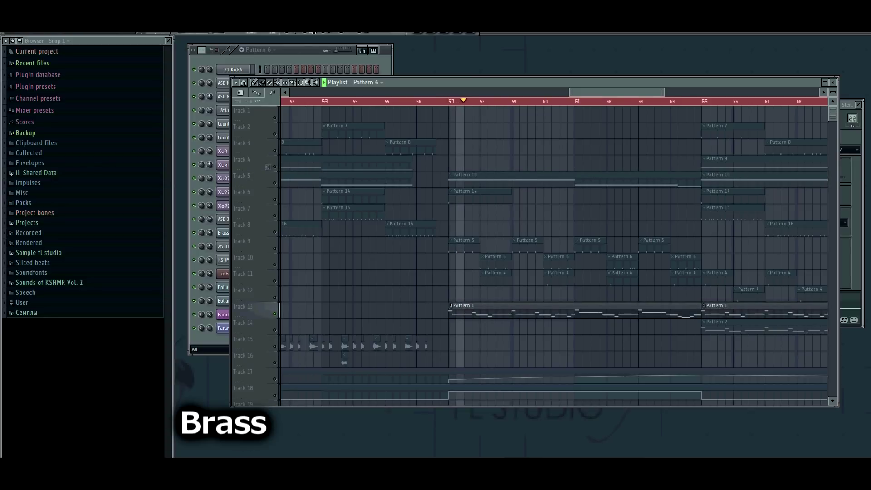
key("space")
key("space")
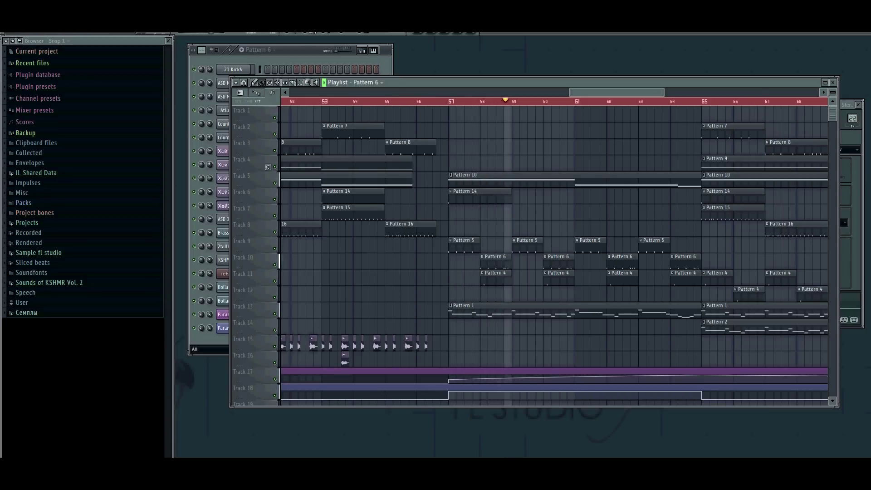
scroll(553, 254, "down", 3)
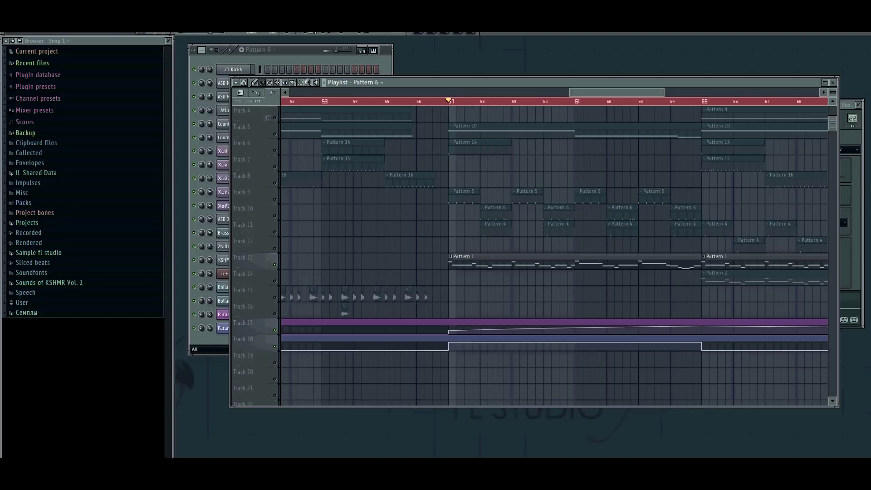
key("space")
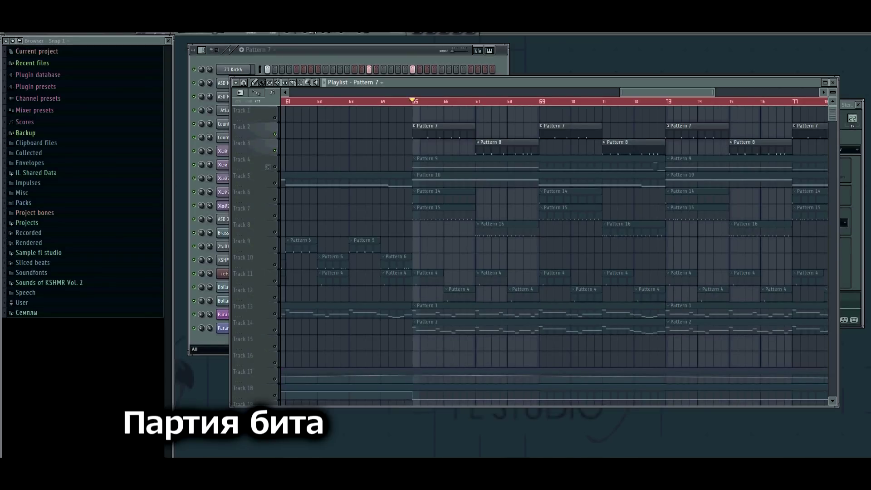
- Audition the soloed beat in Patterns 7 and 8 and the 808 bass on Track 4 from bar 65
key("space")
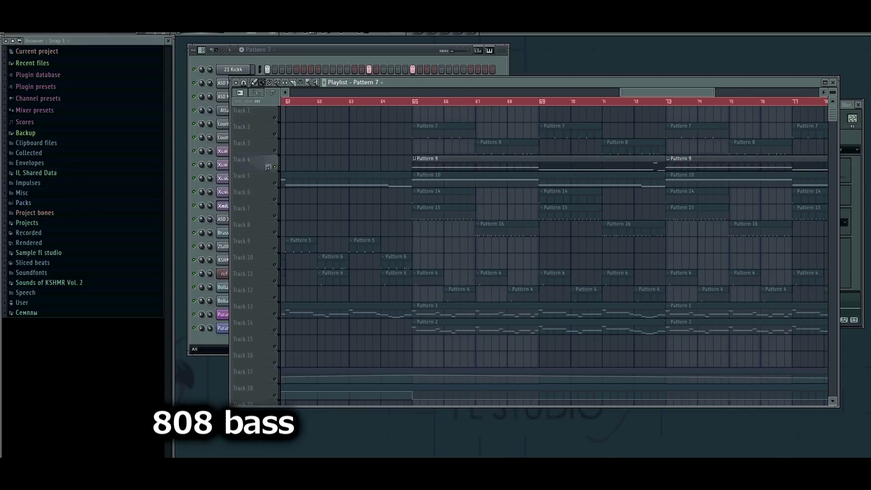
left_click(413, 101)
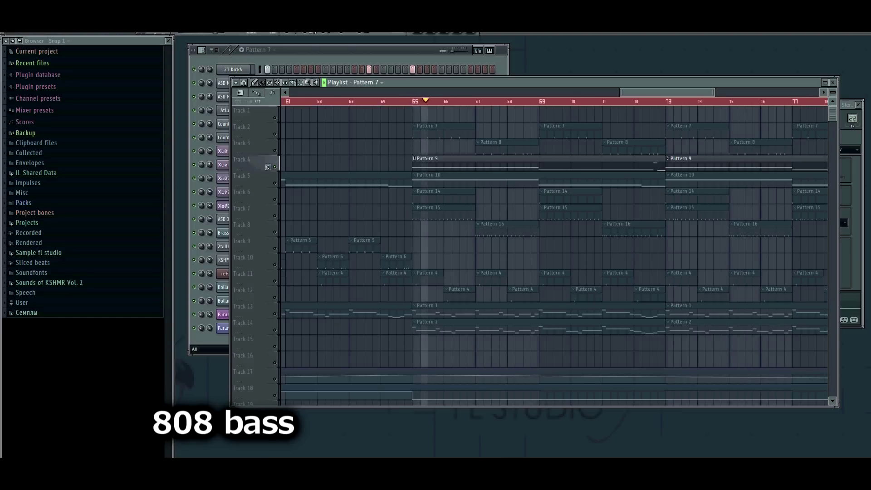
key("space")
- Solo and play the low brass on Track 5, followed by the crash on Track 6, from bar 65
right_click(275, 183)
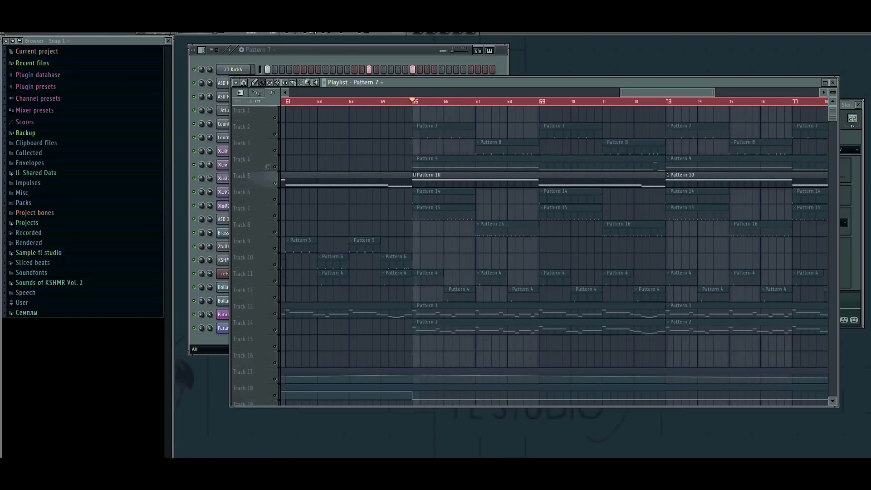
key("space")
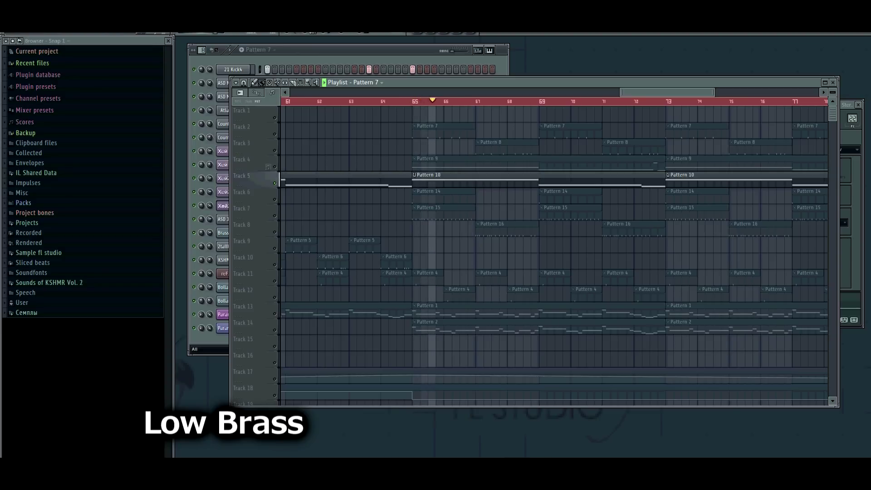
key("space")
right_click(275, 199)
key("space")
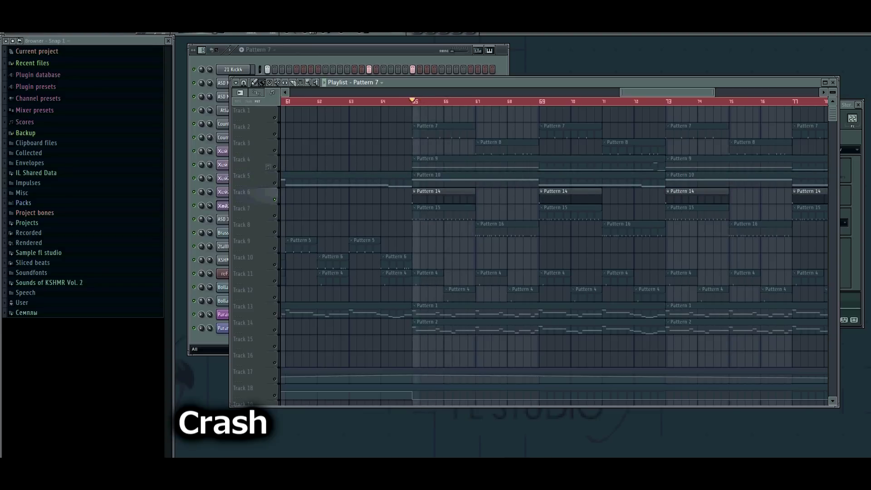
key("space")
- Audition the hi-hats of Patterns 15 and 16 on Tracks 7 and 8 from bar 65
right_click(275, 215)
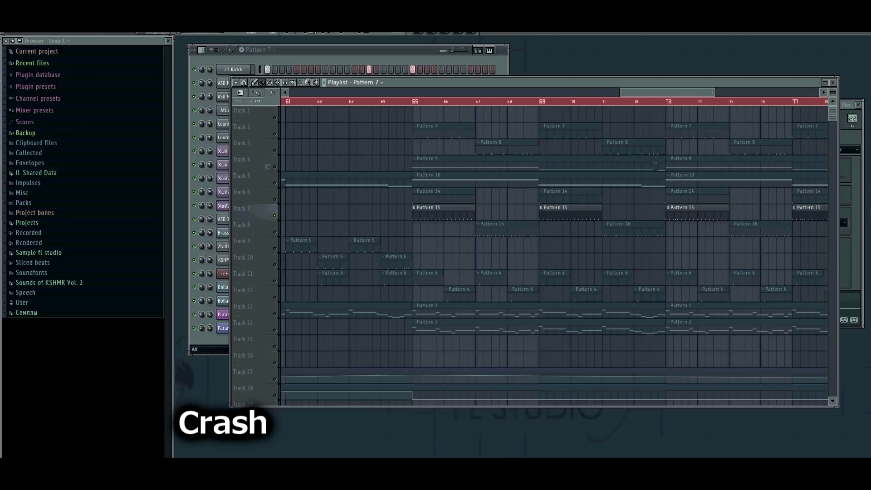
key("space")
key("space")
left_click(275, 232)
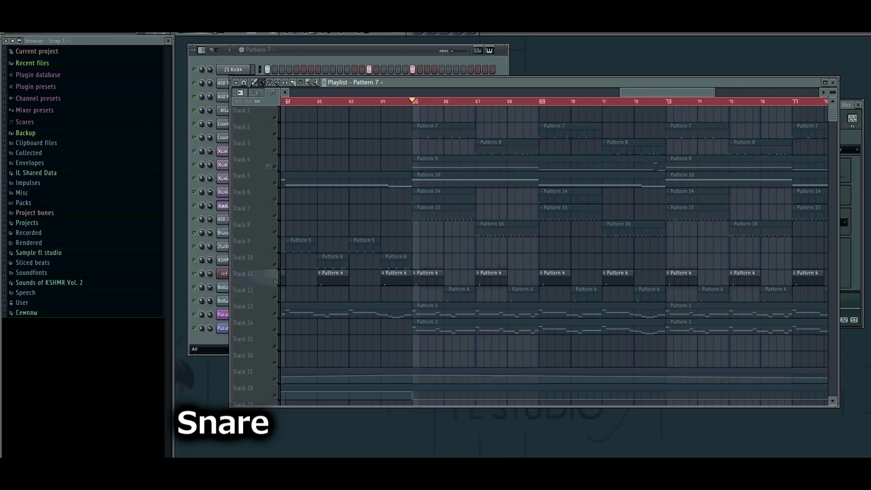
- Play the soloed Pattern 4 snare on Track 11 from bar 65
scroll(357, 275, "down", 2)
key("space")
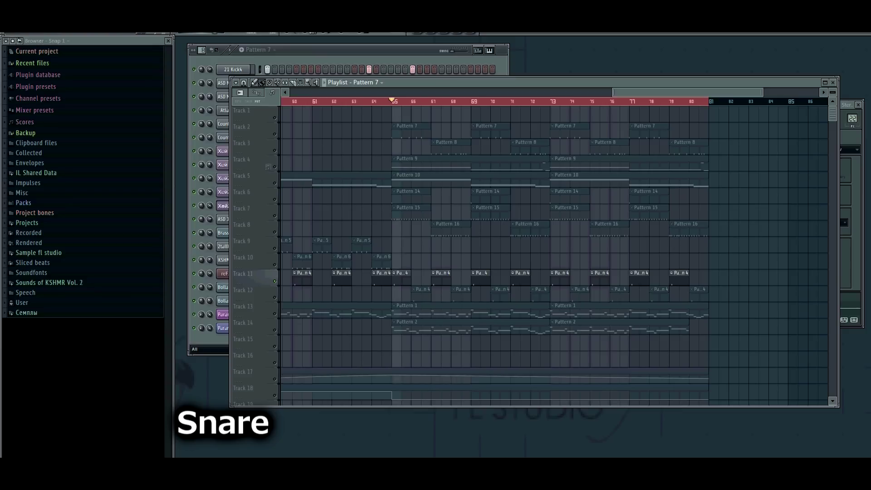
key("space")
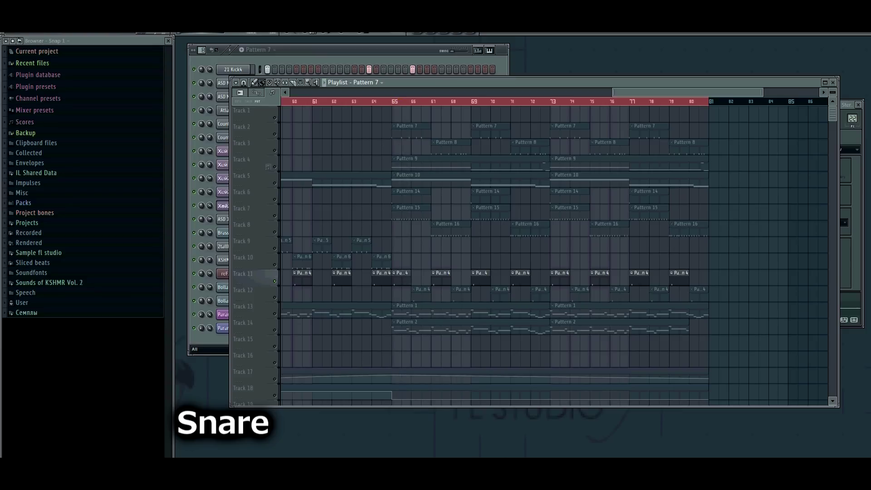
- Audition the brass in Pattern 1 on Track 13 and Pattern 2 on Track 14 from bar 65, each soloed
key("space")
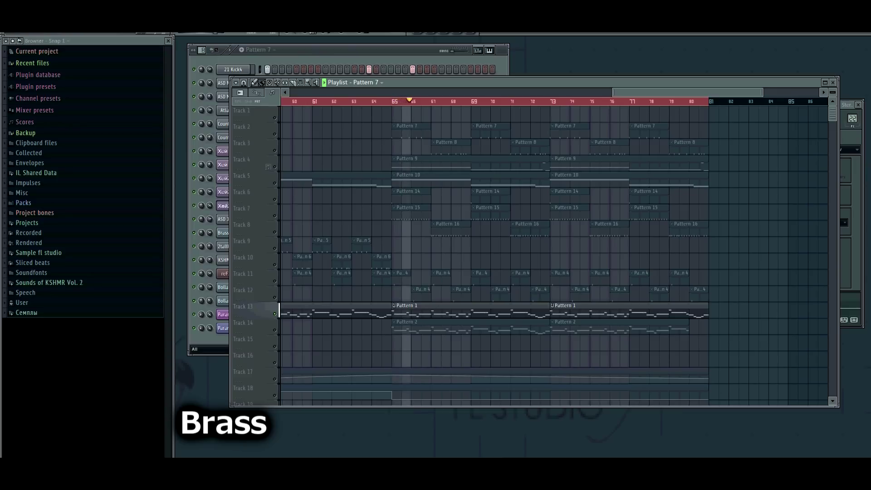
key("space")
right_click(275, 331)
key("space")
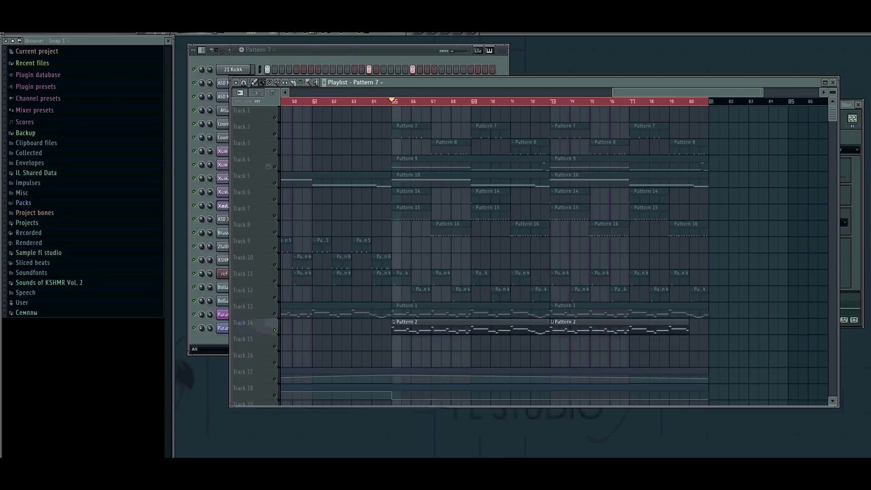